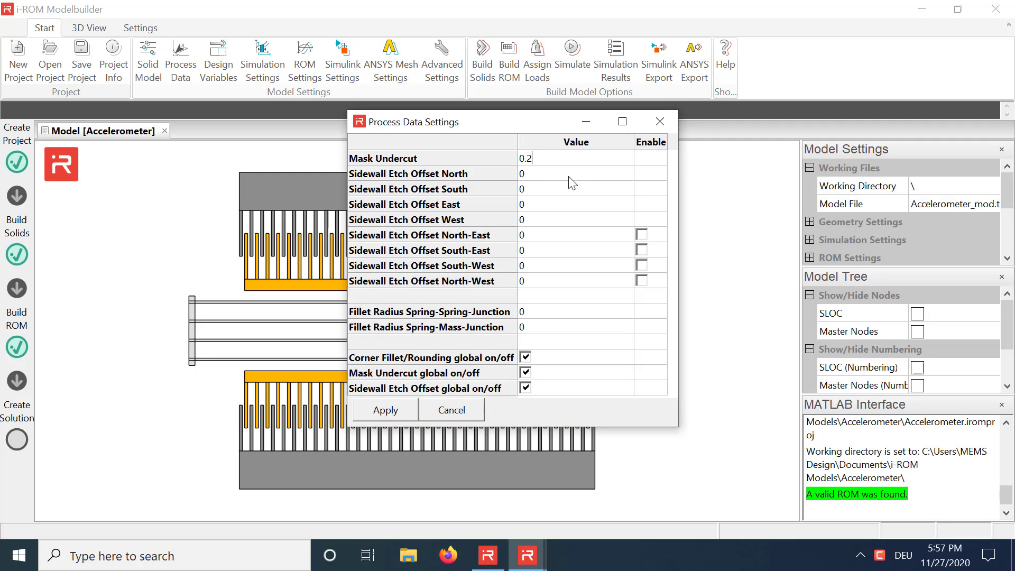
# - Set the North, South, East and West sidewall etch offsets to -0.5 and apply the process data
pyautogui.click(570, 176)
pyautogui.write('-')
pyautogui.click(574, 190)
pyautogui.write('-0.5')
pyautogui.click(576, 205)
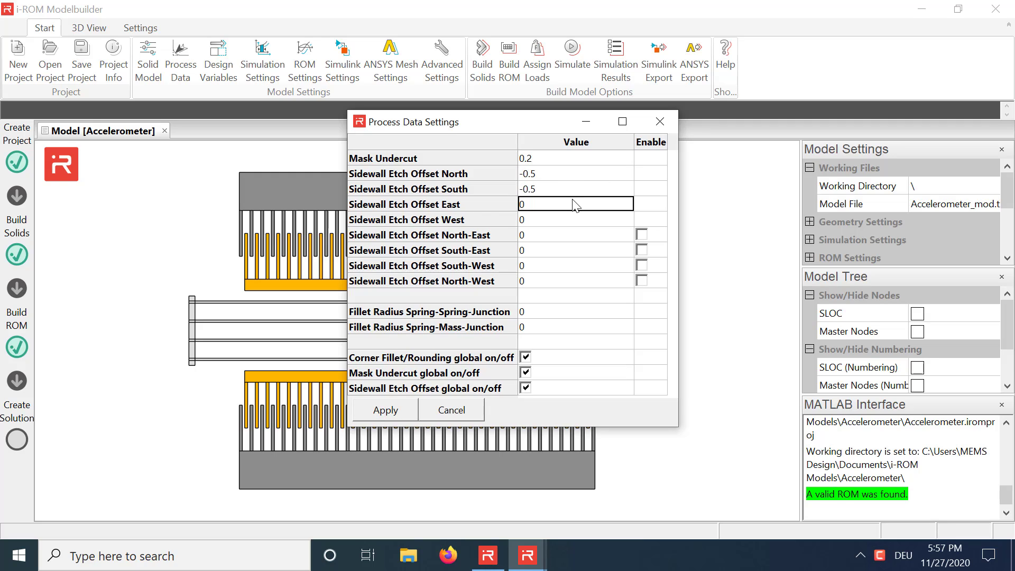
pyautogui.write('-0')
pyautogui.click(550, 221)
pyautogui.write('-0.5')
pyautogui.press('Return')
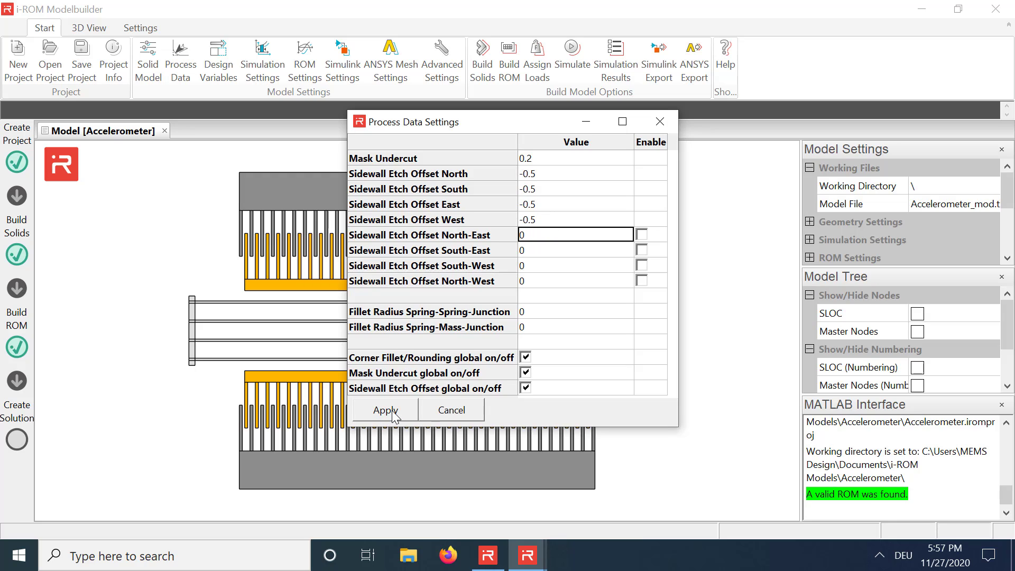
pyautogui.click(392, 410)
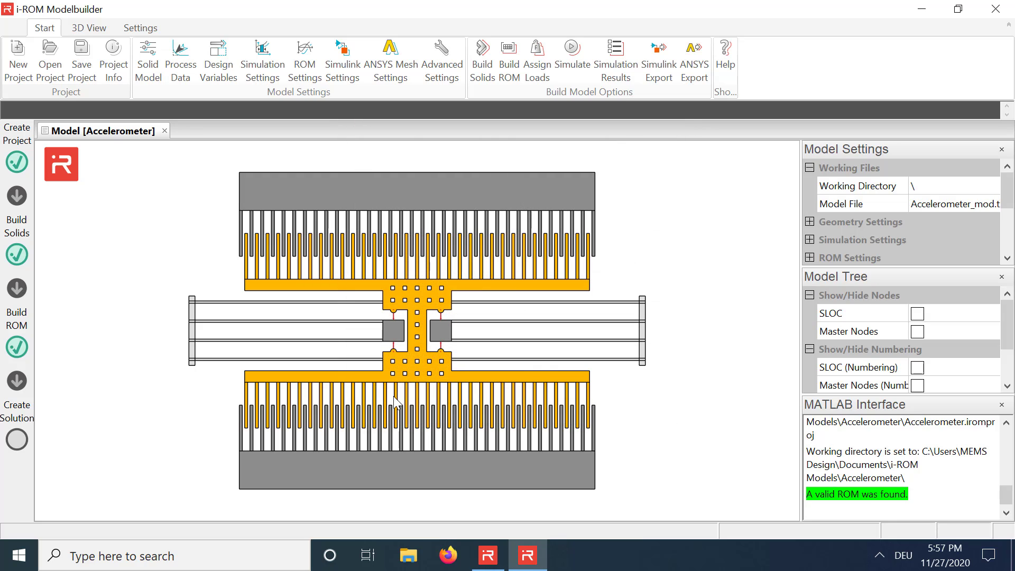
# - Rebuild the accelerometer solids with the new etch offsets and build the reduced order model
pyautogui.click(482, 70)
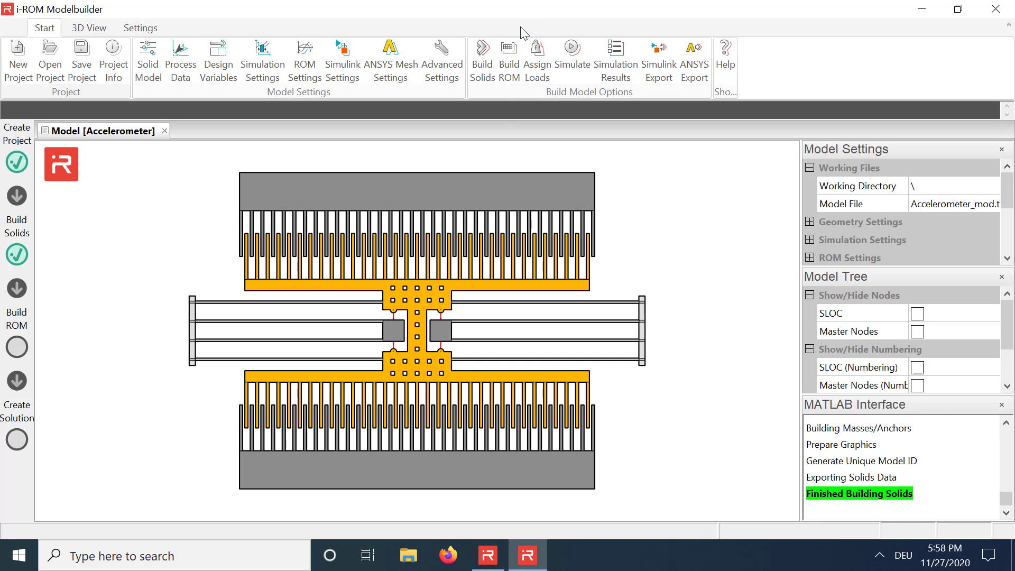
pyautogui.scroll(3, 486, 326)
pyautogui.scroll(5, 500, 294)
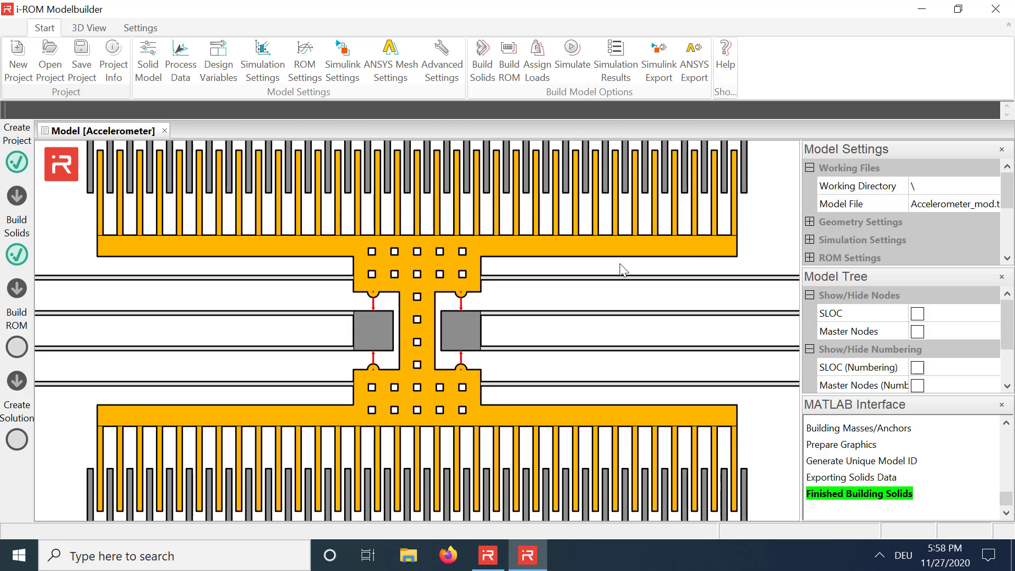
pyautogui.scroll(4, 512, 335)
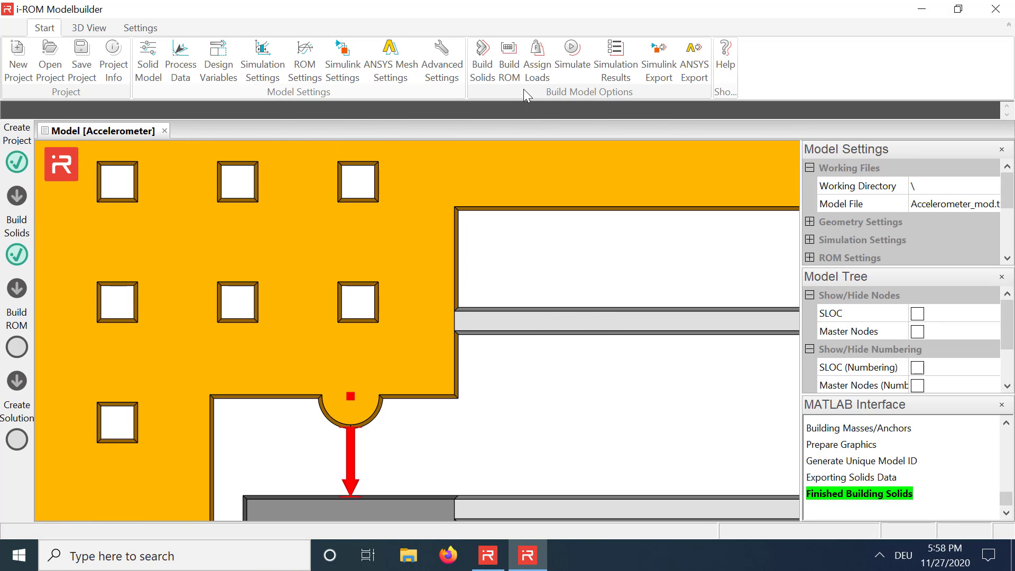
pyautogui.click(511, 55)
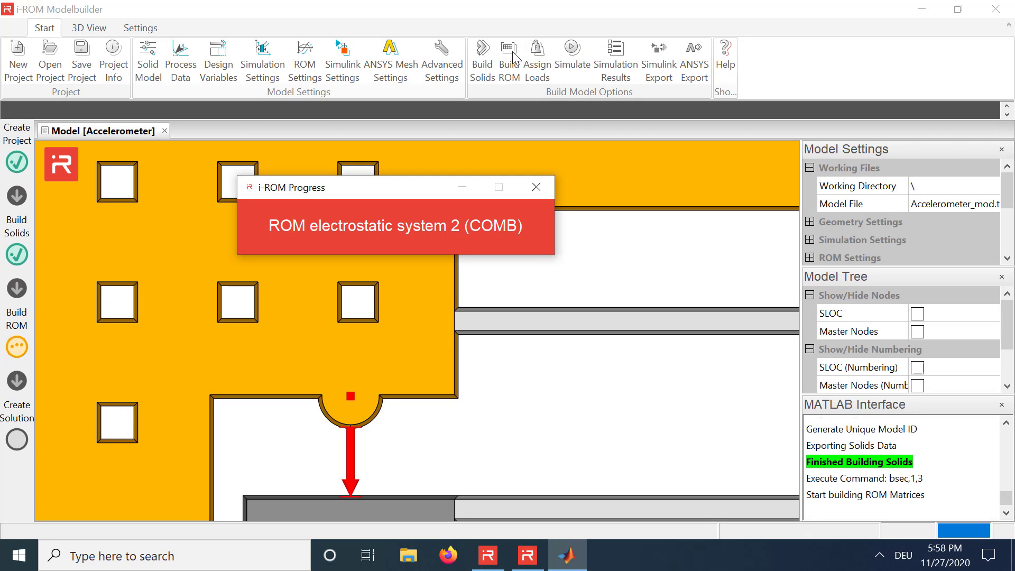
# - Run the command bsec,1,3 to examine the spring's cross section properties, and close the figure
pyautogui.click(481, 106)
pyautogui.write('bsec,1,3')
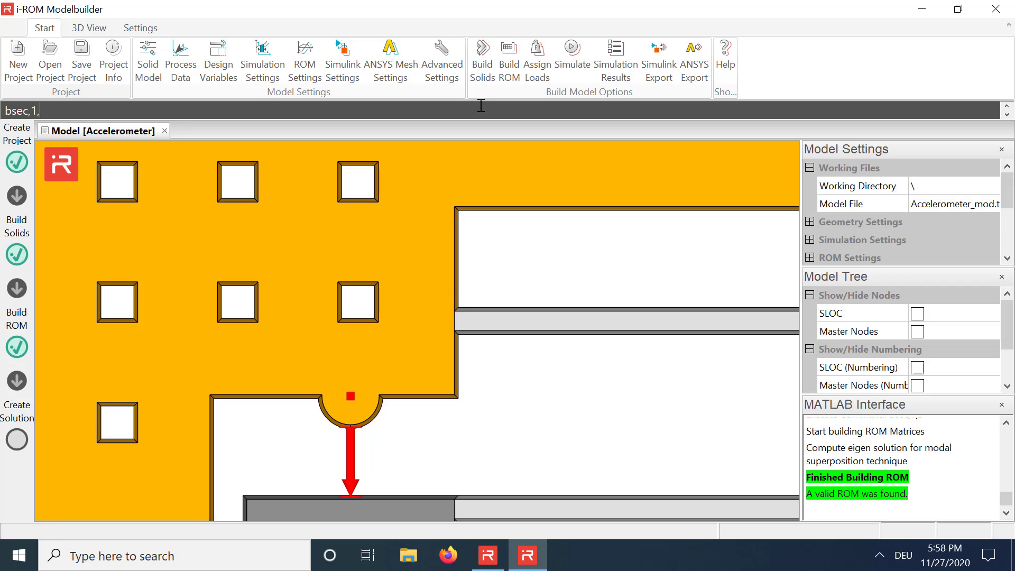
pyautogui.press('Return')
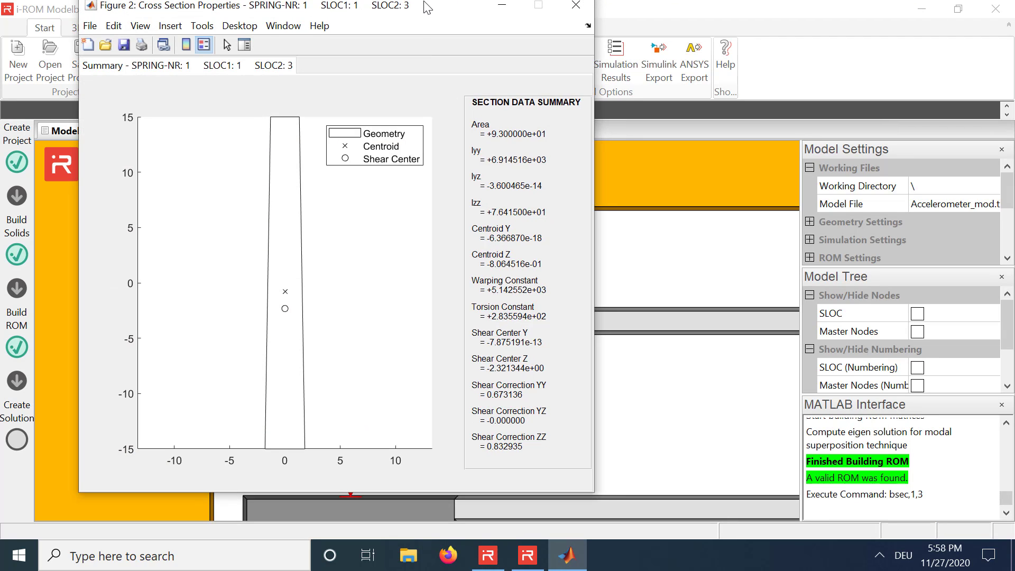
pyautogui.moveTo(427, 8); pyautogui.dragTo(429, 21)
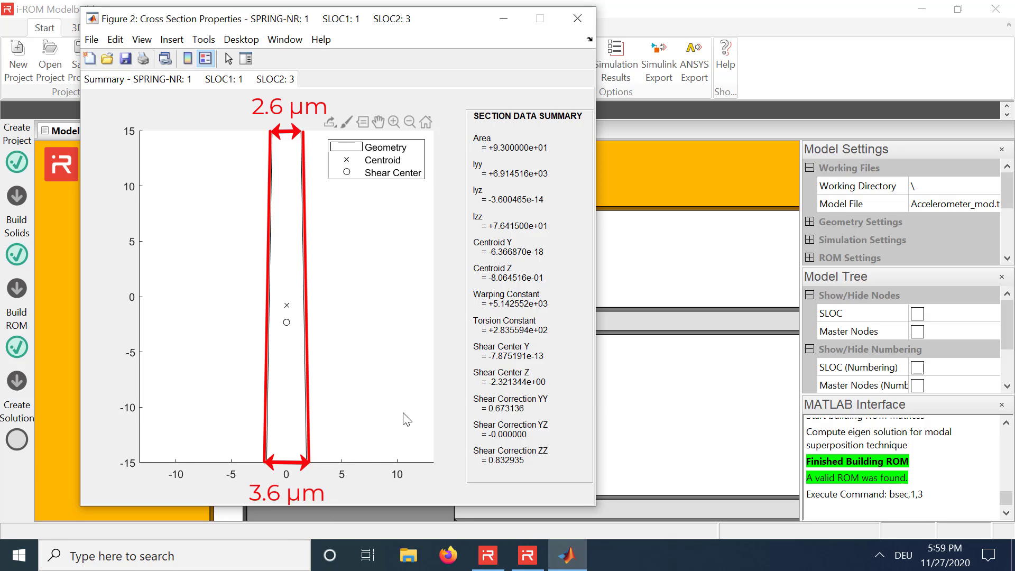
pyautogui.click(578, 18)
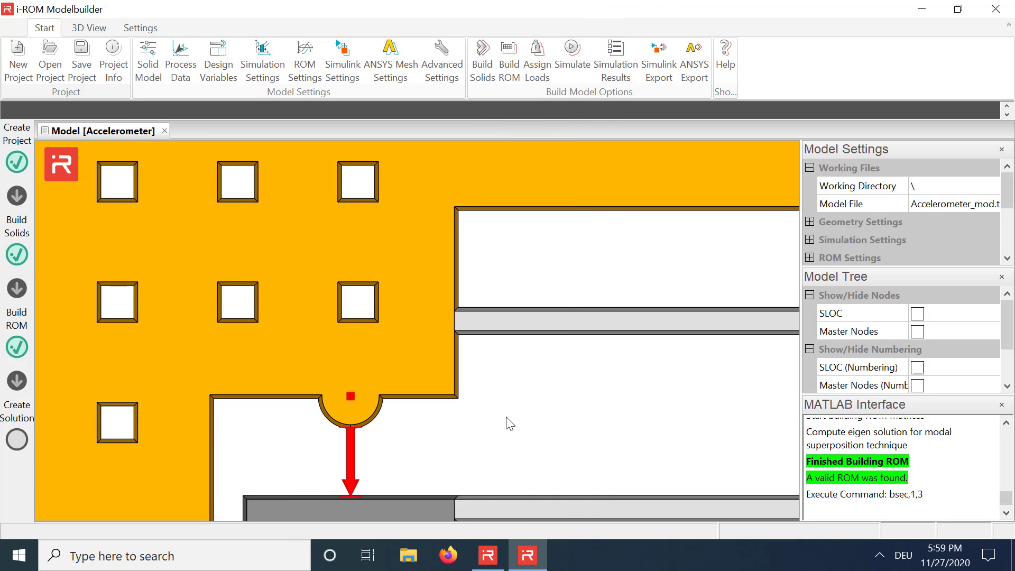
# - Set the fillet radius to 2 for spring-spring junctions and 3 for spring-mass junctions in the process data
pyautogui.click(183, 60)
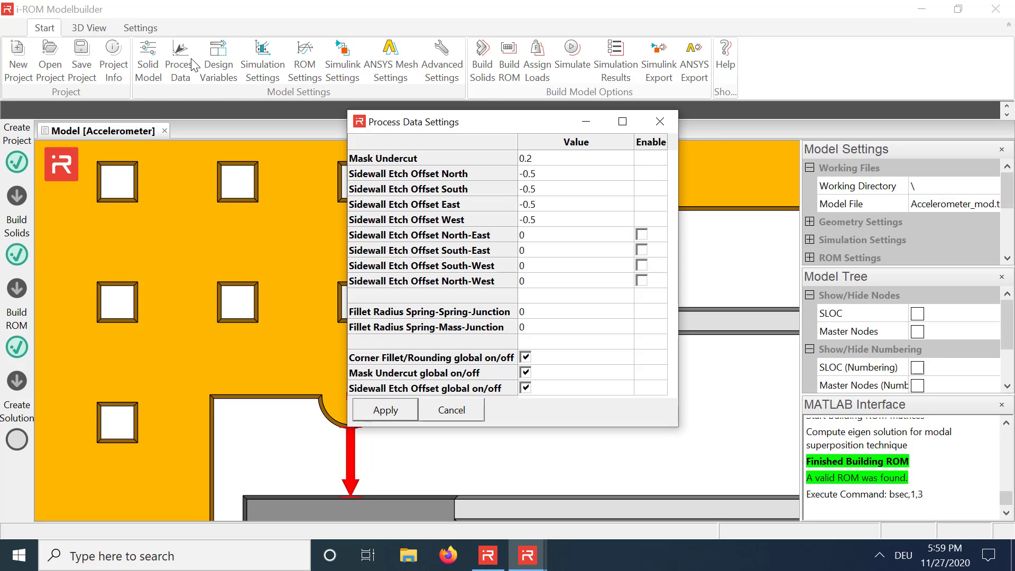
pyautogui.click(531, 311)
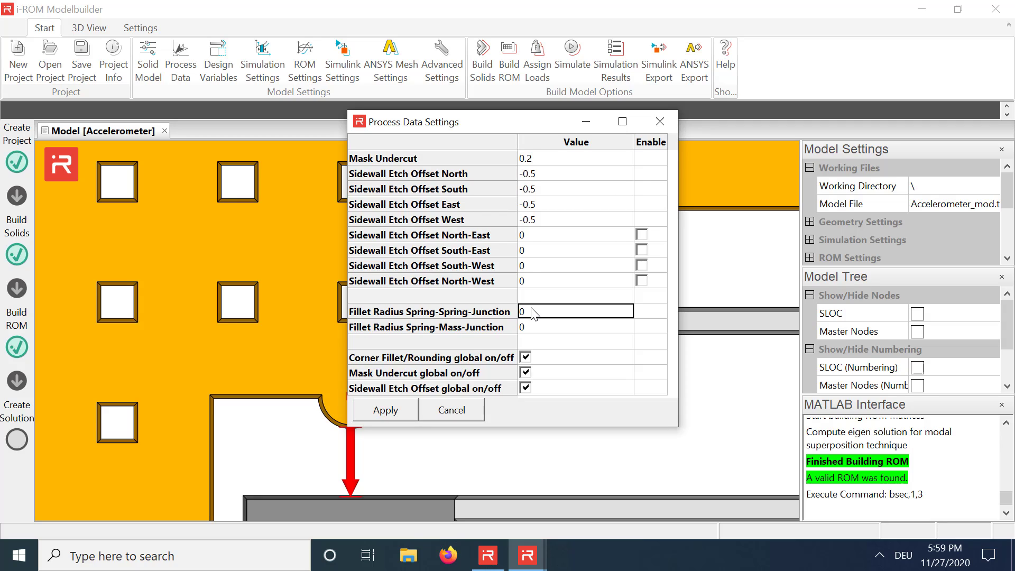
pyautogui.write('2')
pyautogui.click(534, 323)
pyautogui.write('3')
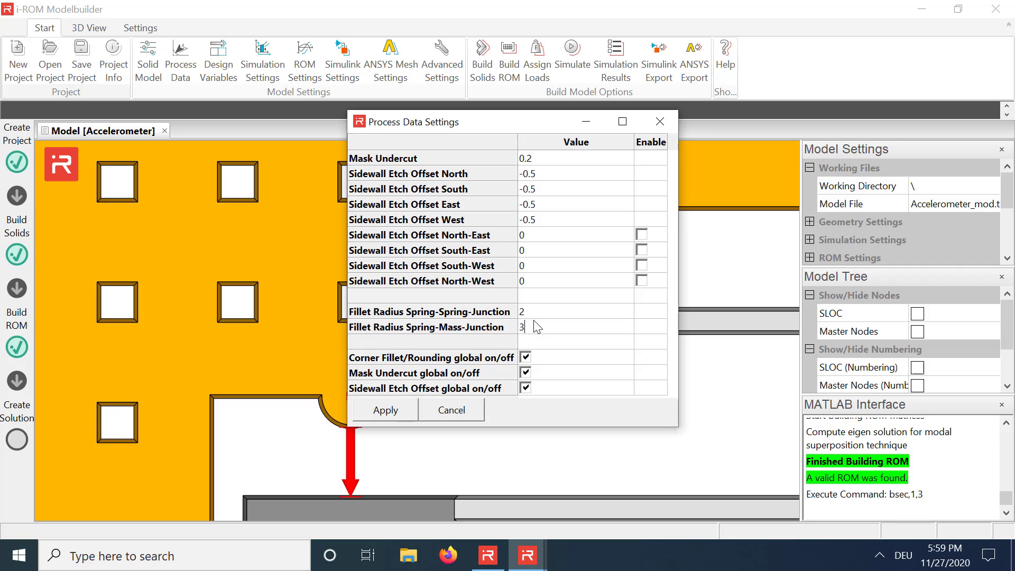
pyautogui.click(386, 411)
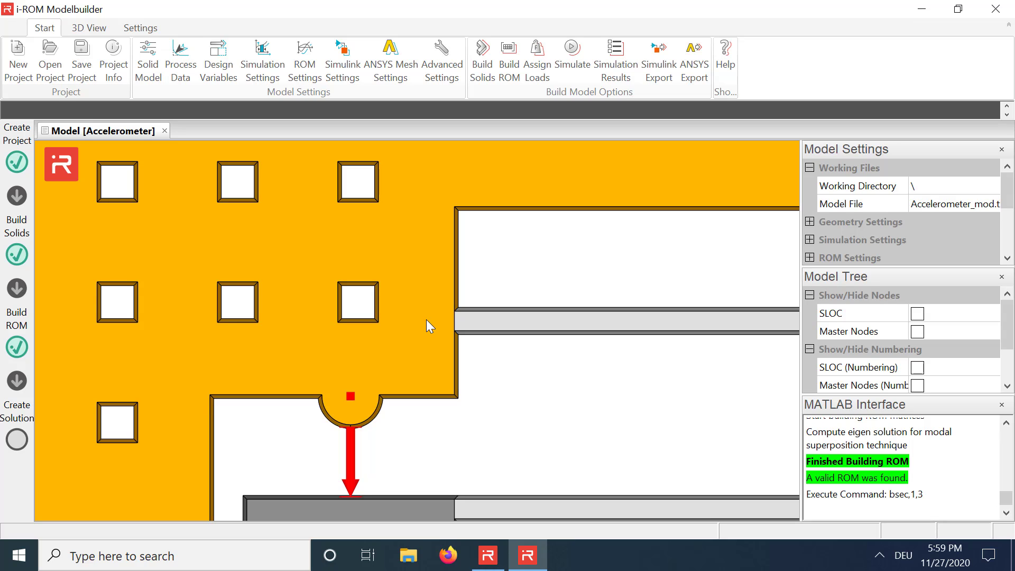
# - Rebuild the solids with the new fillet radii and inspect the spring junctions at the end of the spring suspension in 3D
pyautogui.click(489, 74)
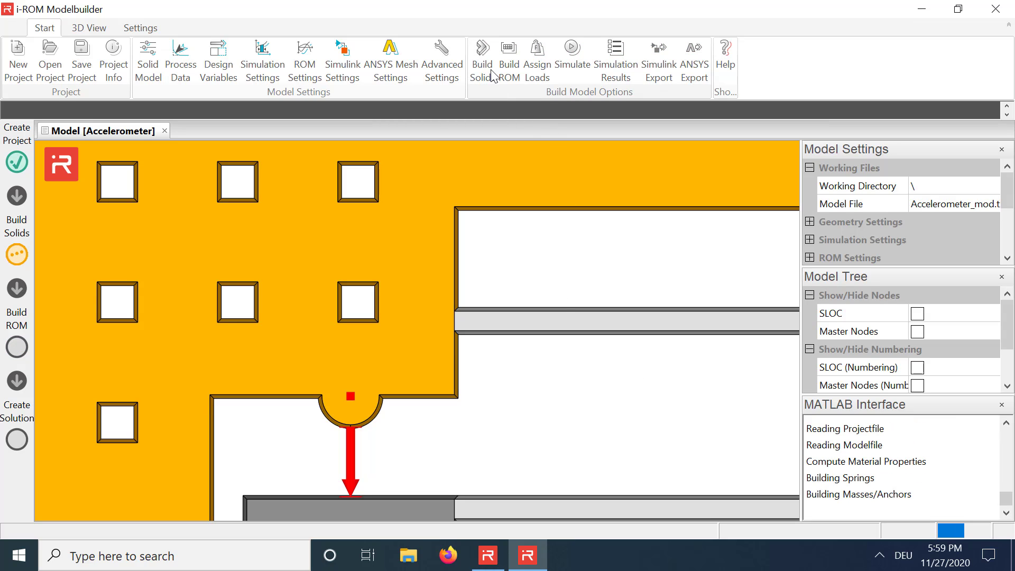
pyautogui.scroll(6, 500, 302)
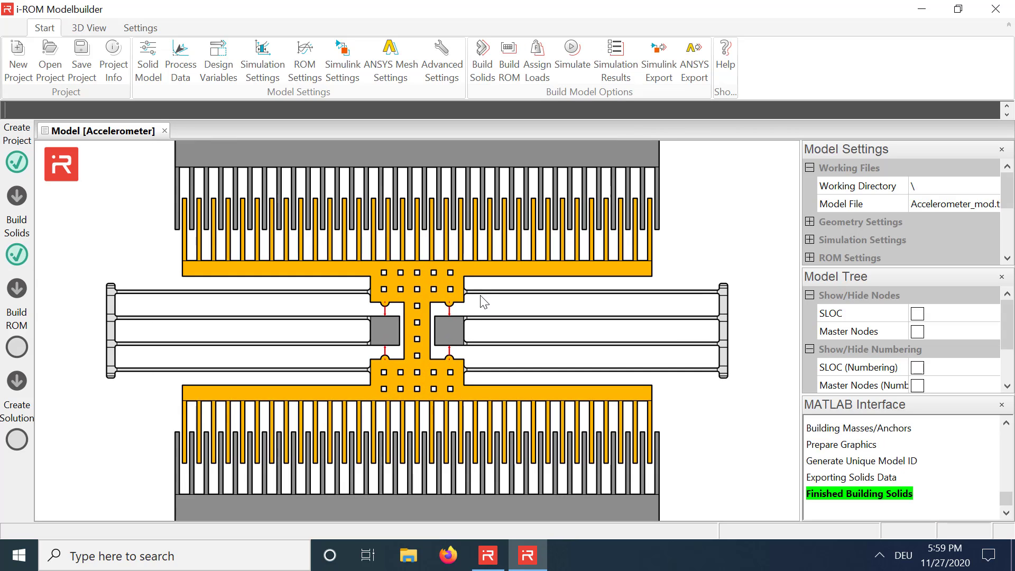
pyautogui.moveTo(431, 330); pyautogui.dragTo(374, 344, button='middle')
pyautogui.scroll(6, 409, 344)
pyautogui.moveTo(543, 350); pyautogui.dragTo(260, 346, button='middle')
pyautogui.moveTo(481, 350); pyautogui.dragTo(204, 339, button='middle')
pyautogui.moveTo(661, 345); pyautogui.dragTo(322, 311, button='middle')
pyautogui.moveTo(497, 317); pyautogui.dragTo(518, 256)
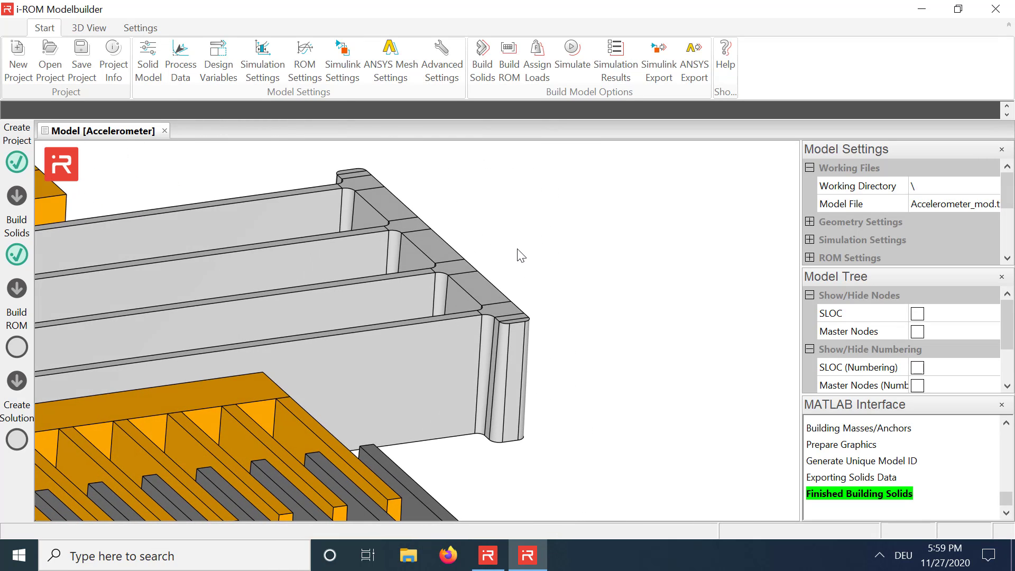
# - Return to the front view of the whole accelerometer and build the reduced order model from the filleted solids
pyautogui.click(89, 28)
pyautogui.click(205, 63)
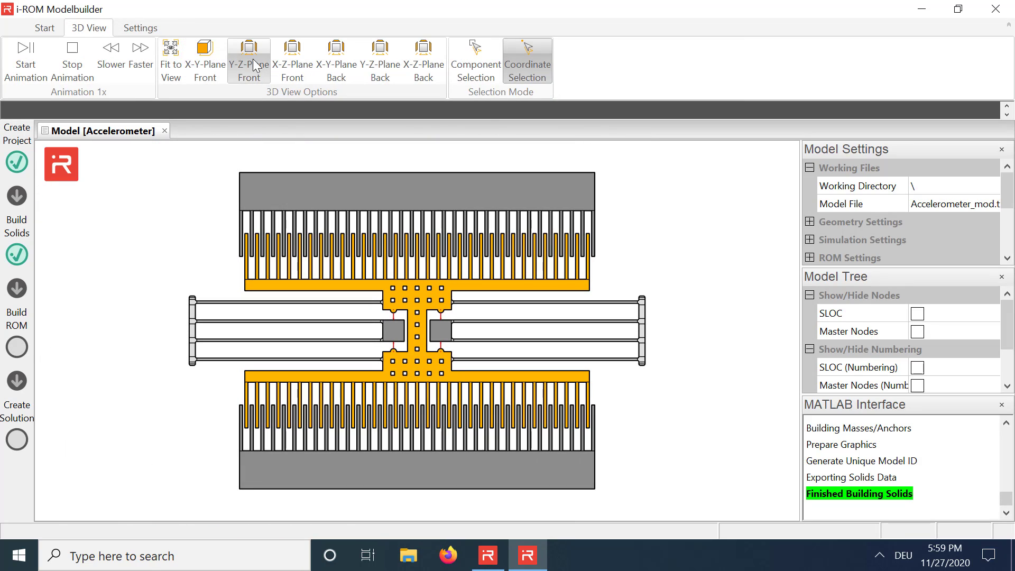
pyautogui.click(44, 28)
pyautogui.click(509, 64)
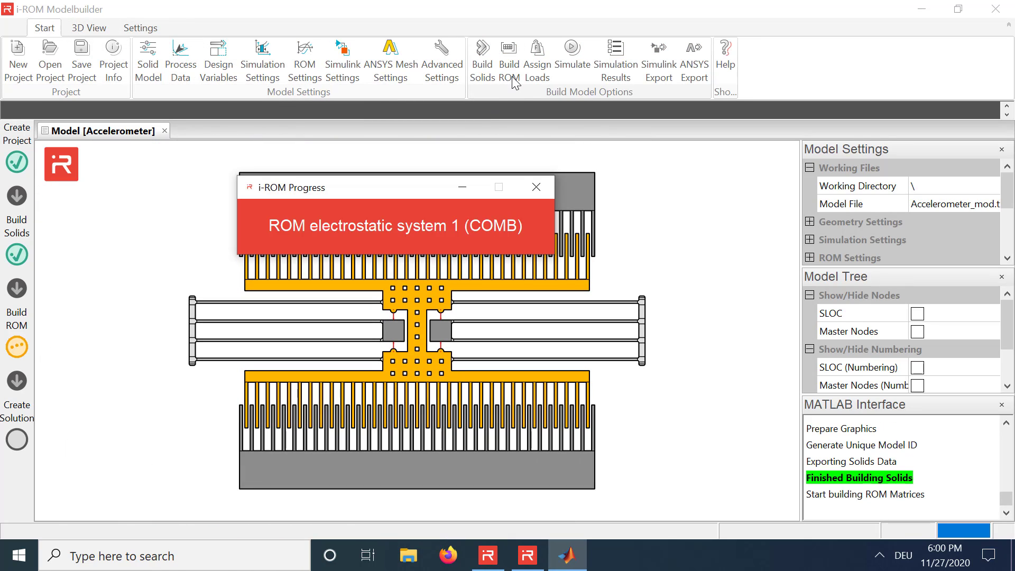
# - Run a modal analysis that extracts 10 eigenmodes
pyautogui.click(565, 67)
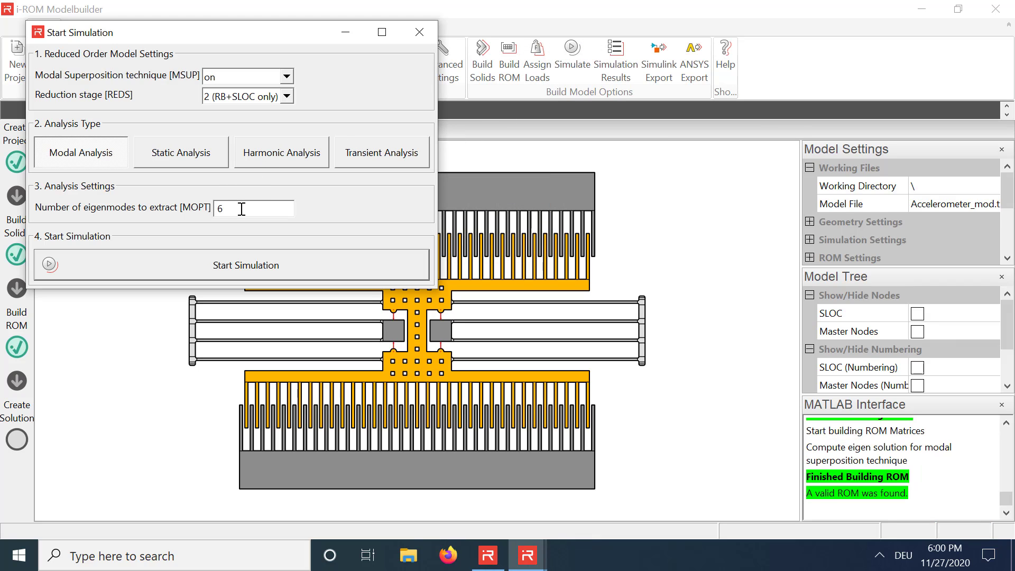
pyautogui.moveTo(248, 208); pyautogui.dragTo(207, 209)
pyautogui.write('10')
pyautogui.click(214, 263)
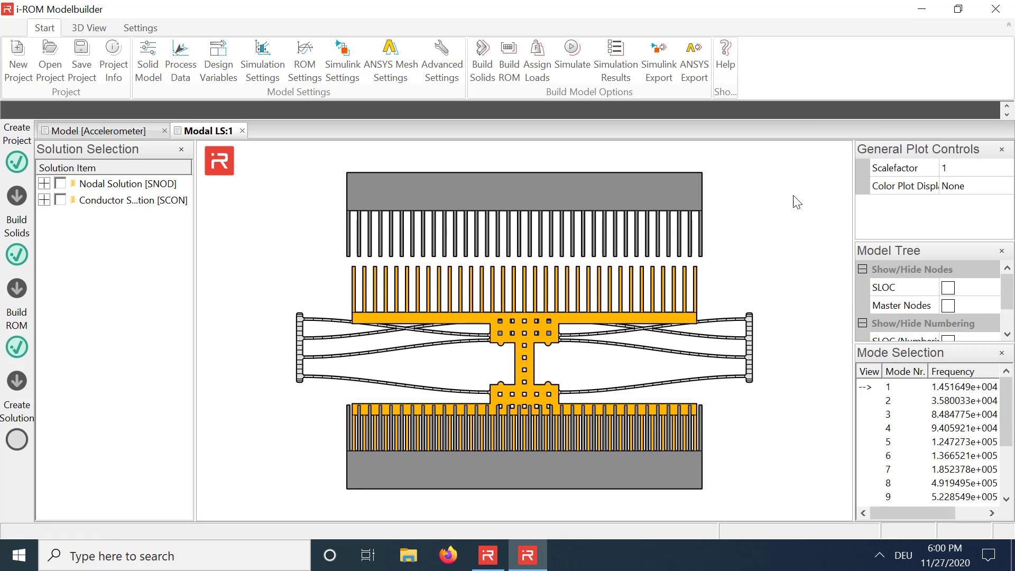
# - Set the scale factor of the modal deformation plot to 0.18
pyautogui.click(970, 168)
pyautogui.write('0')
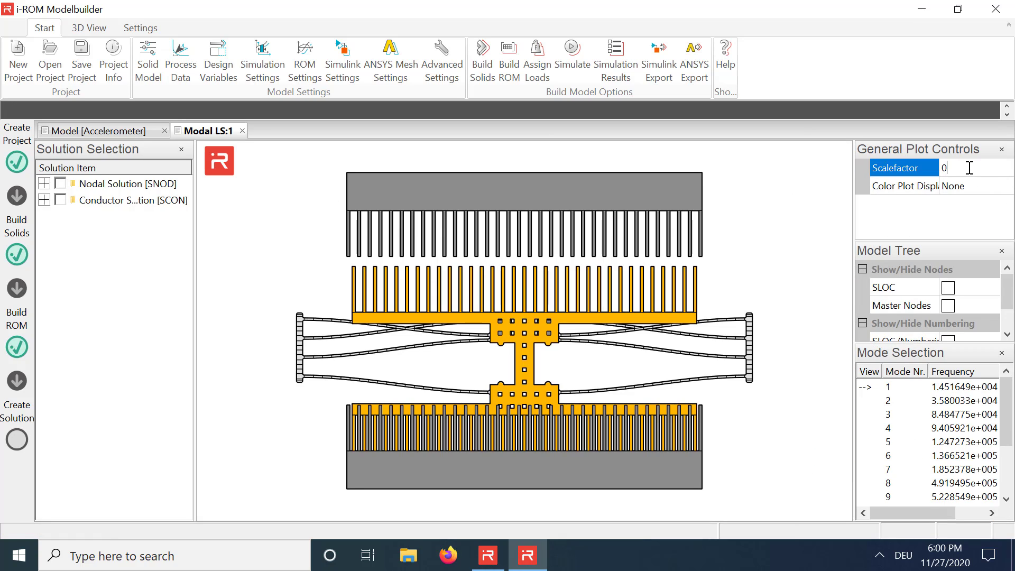
pyautogui.write('.18')
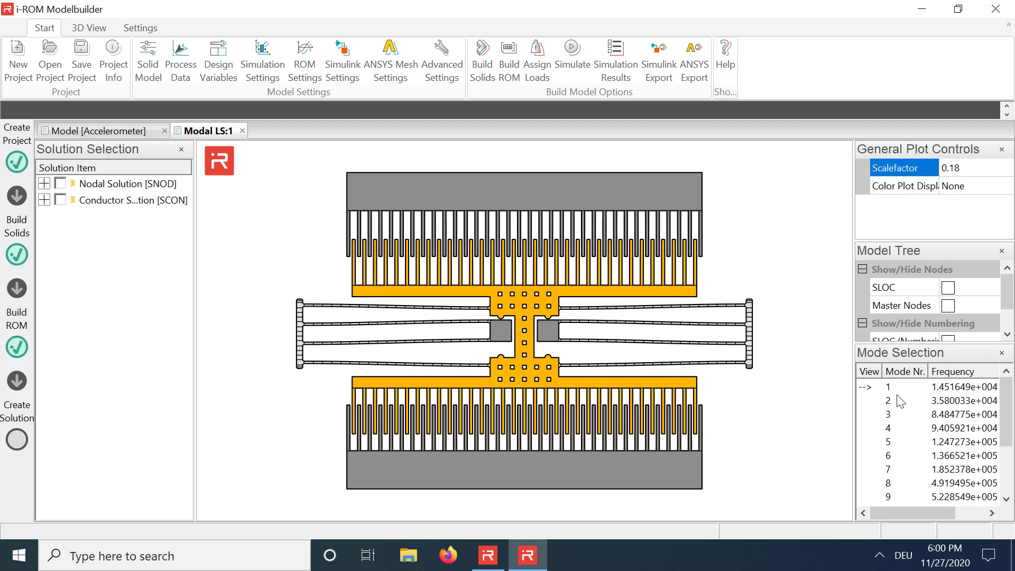
# - Color the first mode shape by the uy displacement, and switch the color plot to uz
pyautogui.click(979, 191)
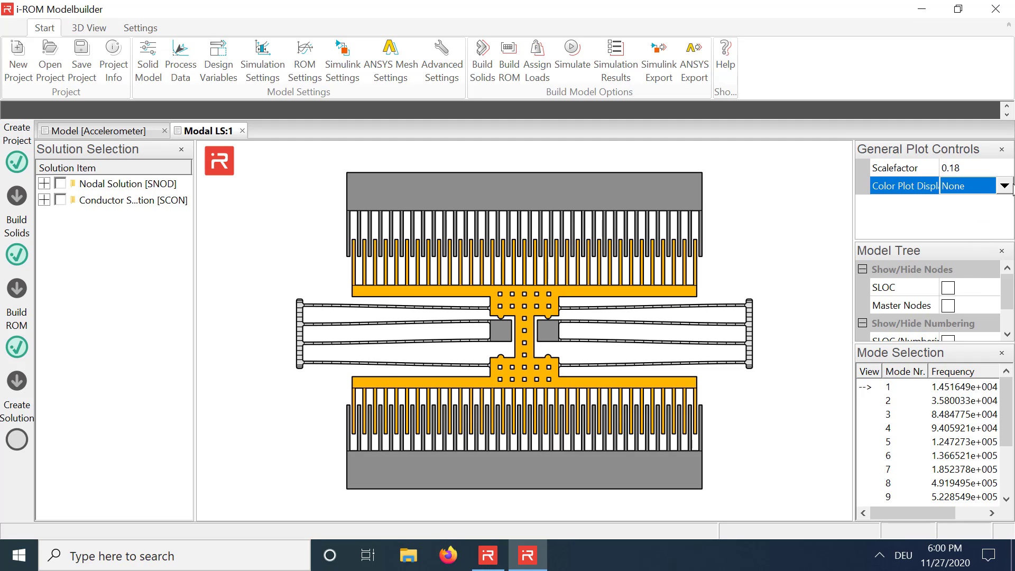
pyautogui.click(1005, 187)
pyautogui.click(984, 222)
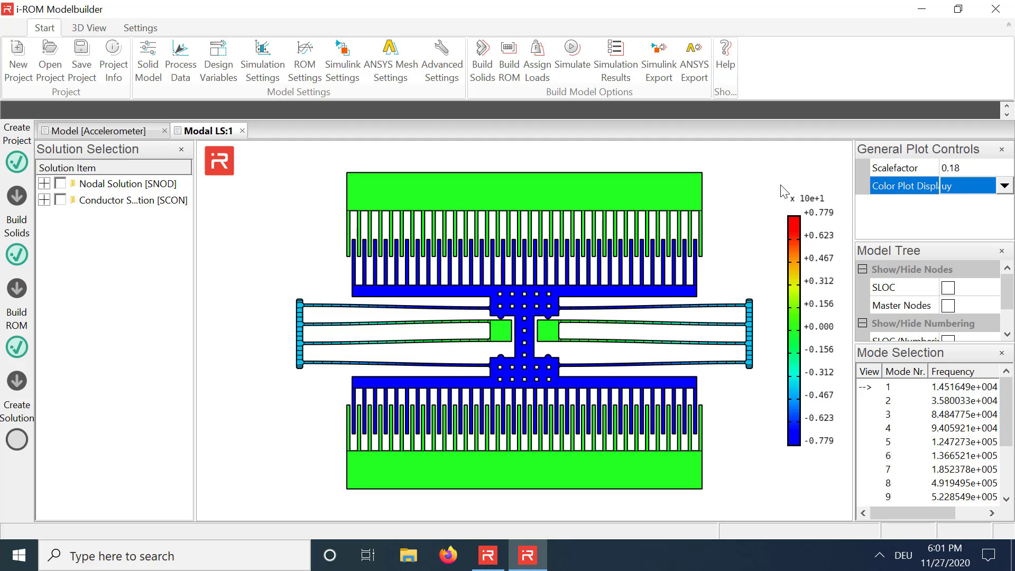
pyautogui.click(1004, 186)
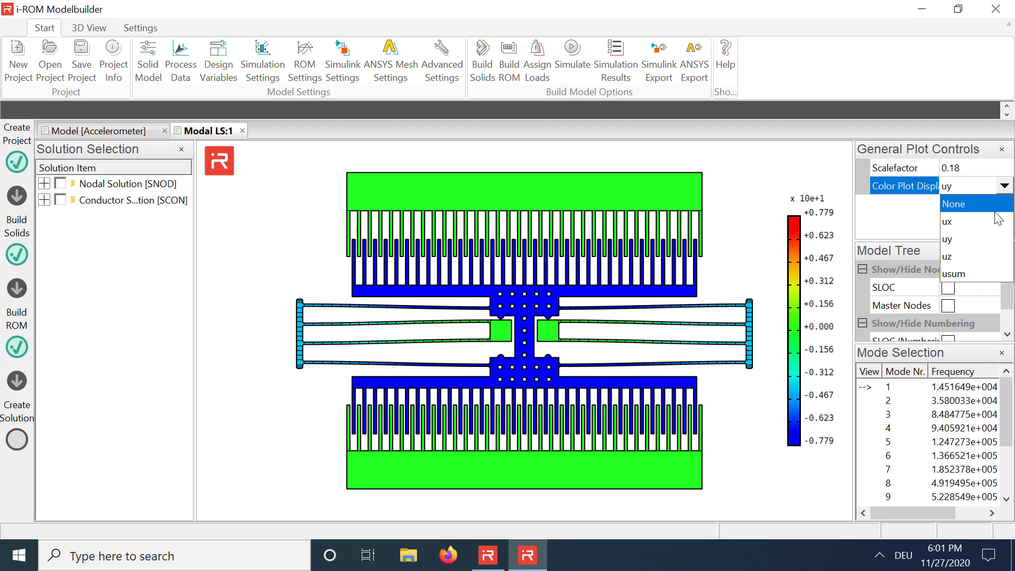
pyautogui.click(978, 255)
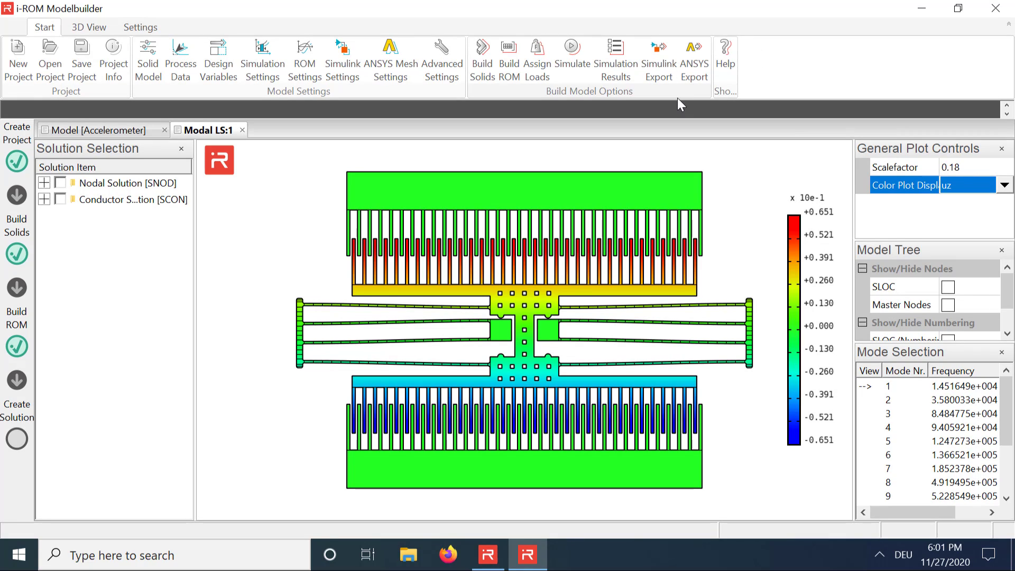
# - Review the cross section of spring 1 between SLOC 1 and 3 again using the bsec command, and close the figure
pyautogui.click(677, 112)
pyautogui.write('bsec')
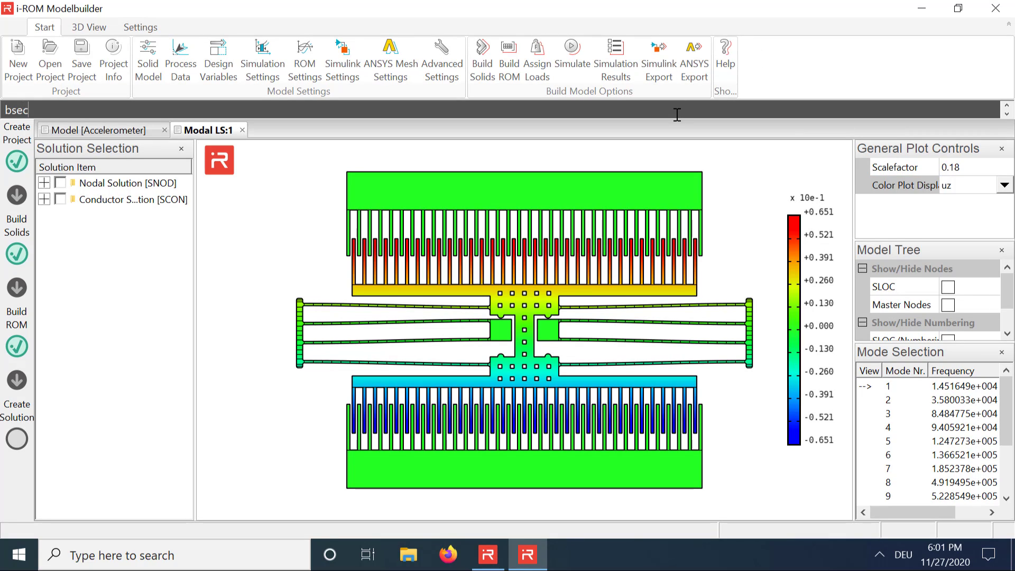
pyautogui.write(',1')
pyautogui.press('Return')
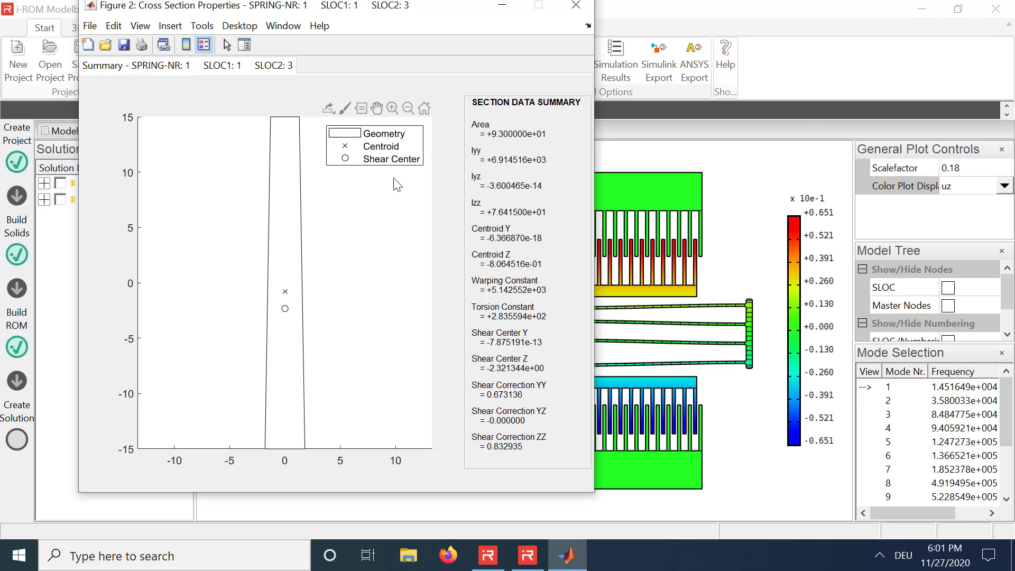
pyautogui.click(576, 5)
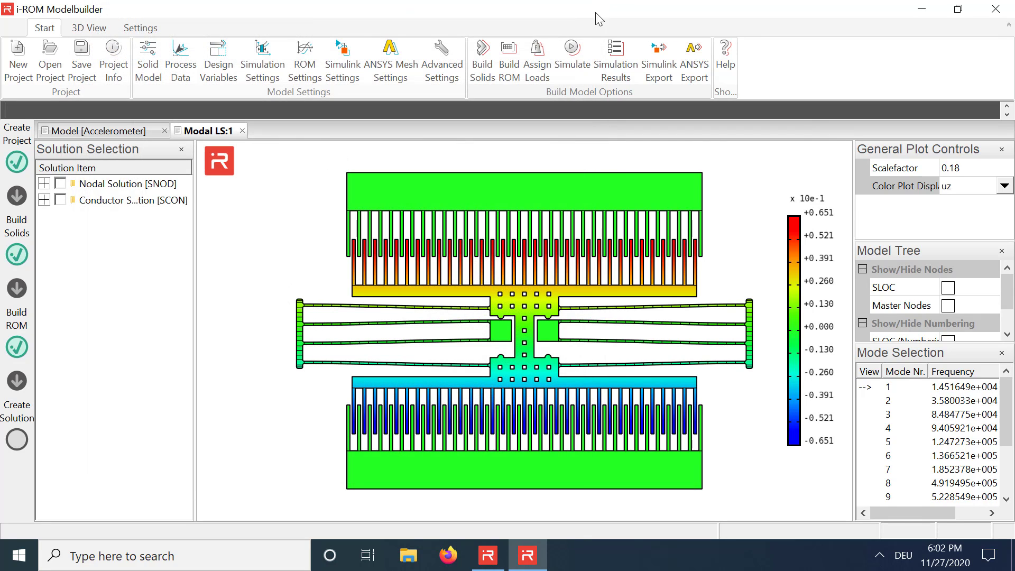
# - Set the South sidewall etch offset to 0.5 and apply the process data
pyautogui.click(178, 58)
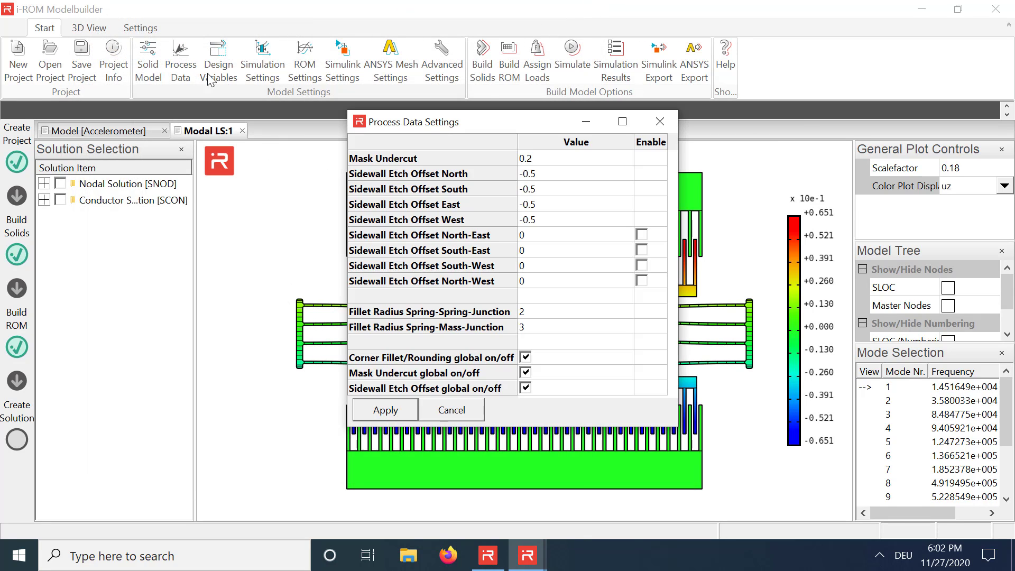
pyautogui.click(541, 194)
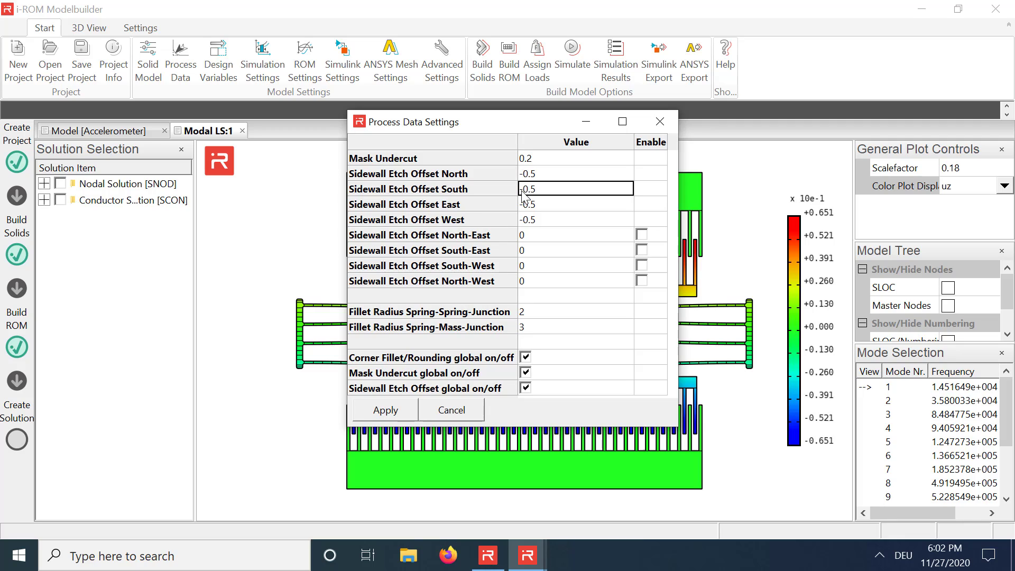
pyautogui.click(523, 192)
pyautogui.press('BackSpace')
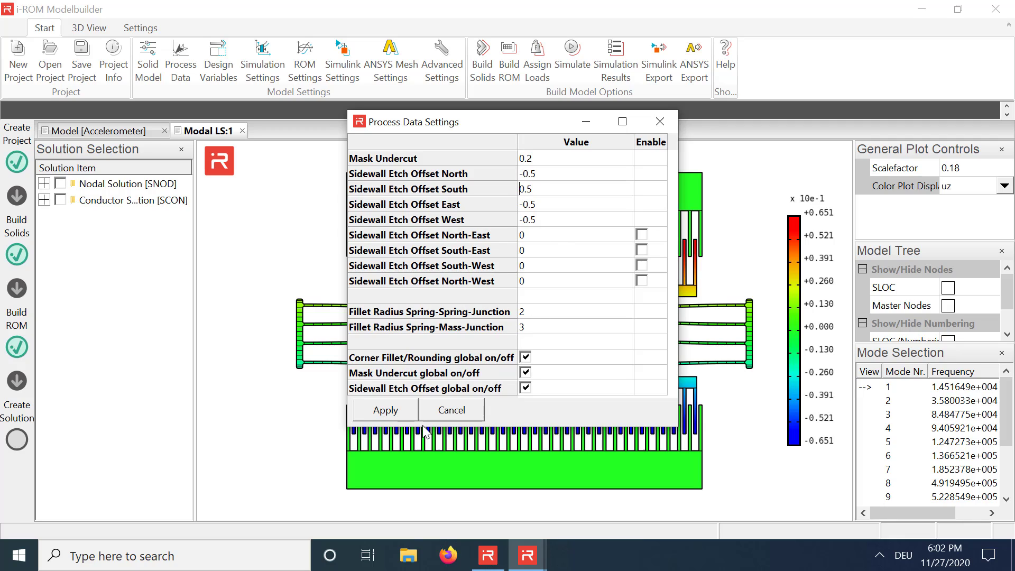
pyautogui.click(405, 413)
# - Rebuild the solids with the changed process data, closing the existing results, and build the ROM again
pyautogui.click(484, 63)
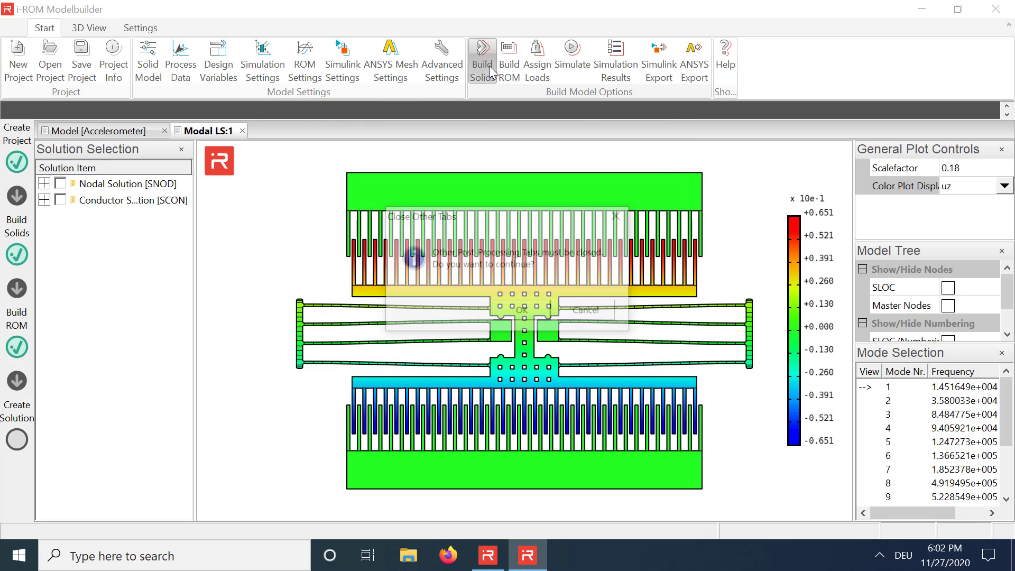
pyautogui.click(508, 307)
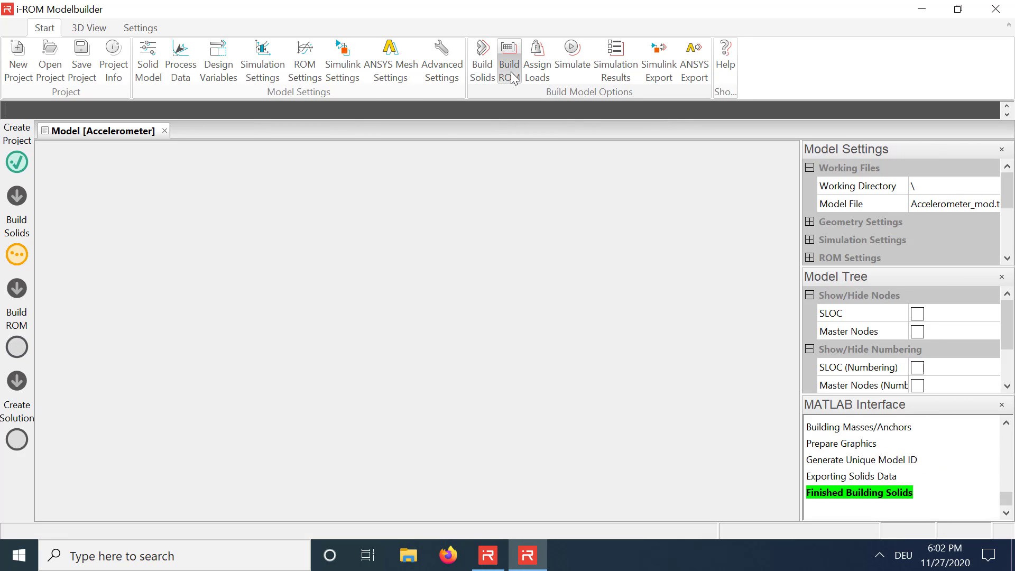
pyautogui.click(511, 74)
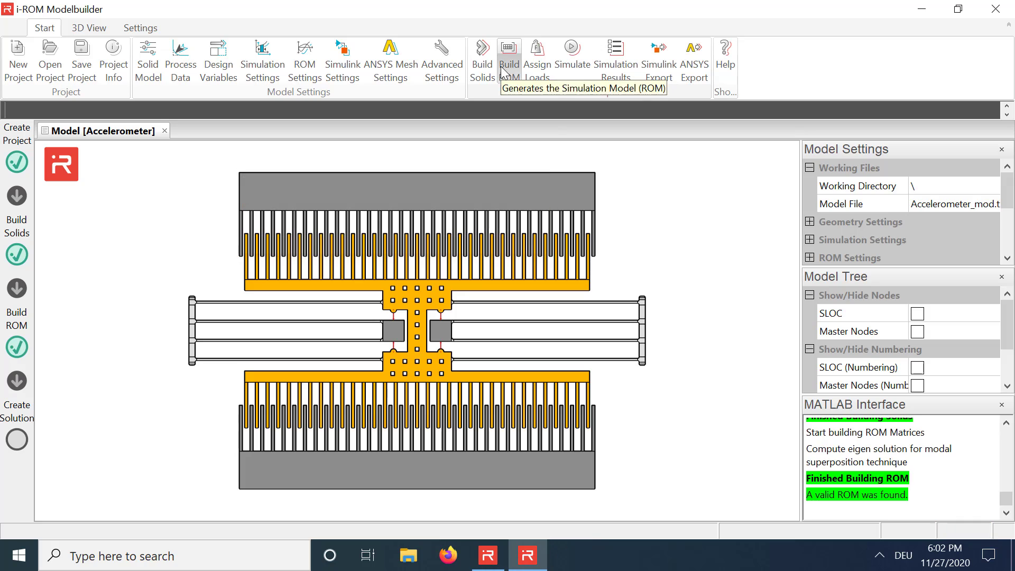
# - Run a modal analysis of the rebuilt accelerometer model and set the scale factor of its deformation plot to 0.18
pyautogui.click(566, 65)
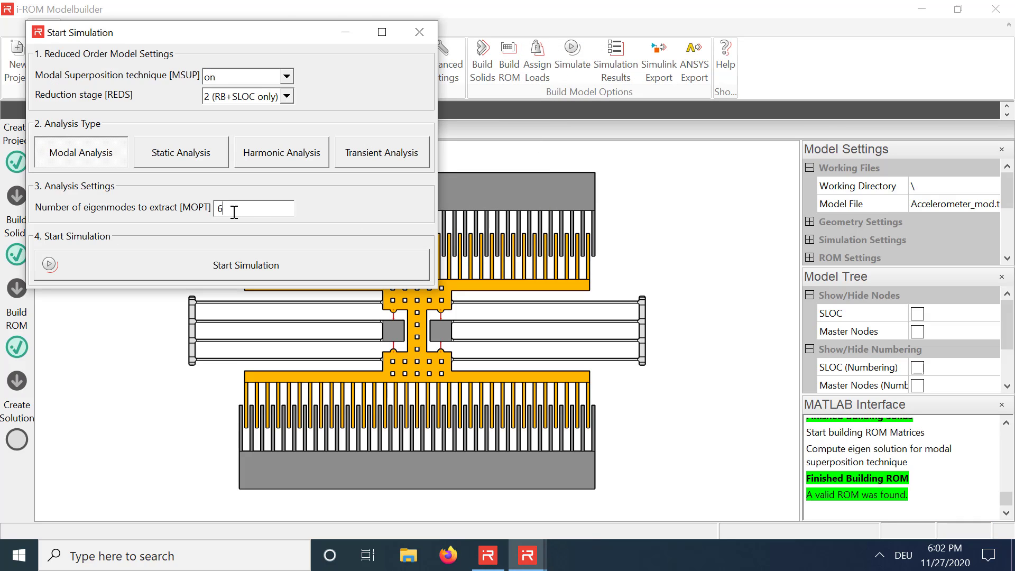
pyautogui.click(215, 268)
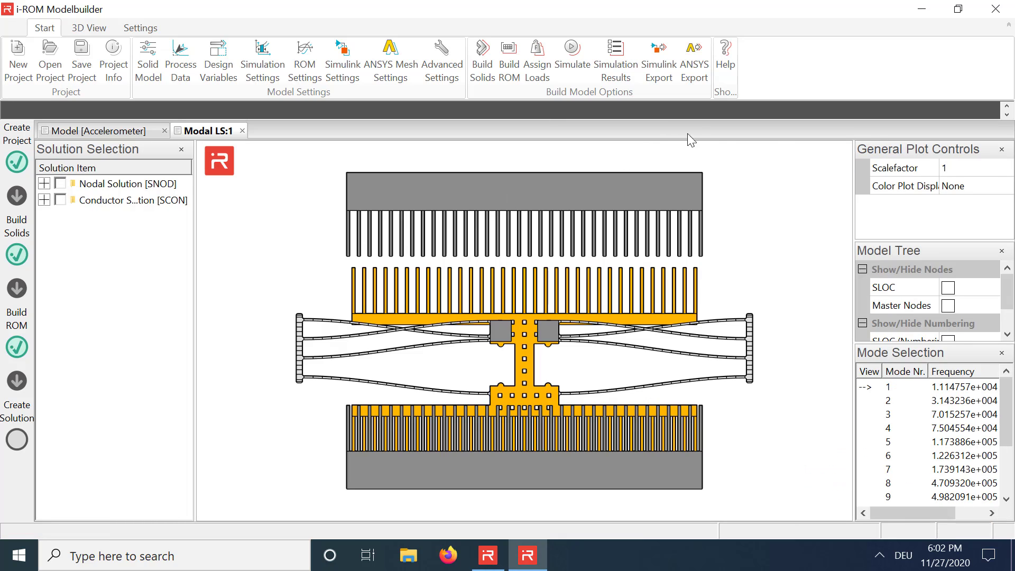
pyautogui.click(942, 168)
pyautogui.write('0.18')
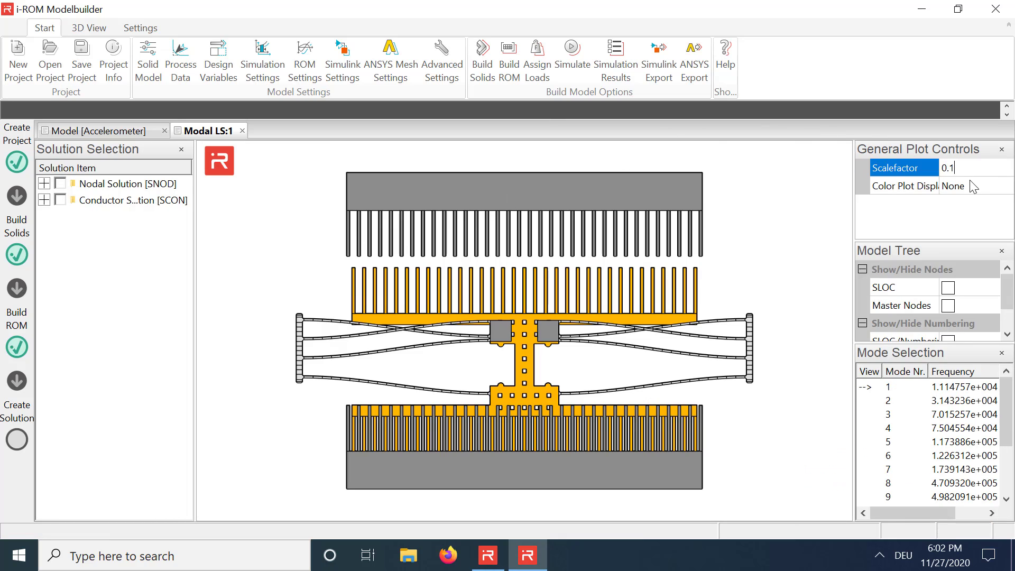
pyautogui.press('Return')
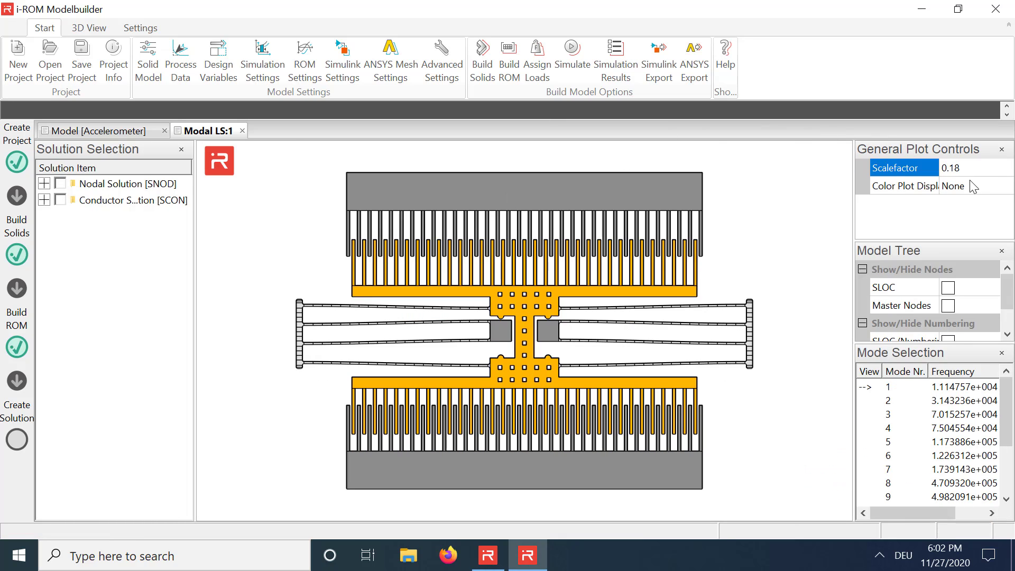
# - Examine the cross section properties of spring 1 between SLOC 1 and 3 using the bsec command, and close the figure
pyautogui.click(467, 108)
pyautogui.write('bsec')
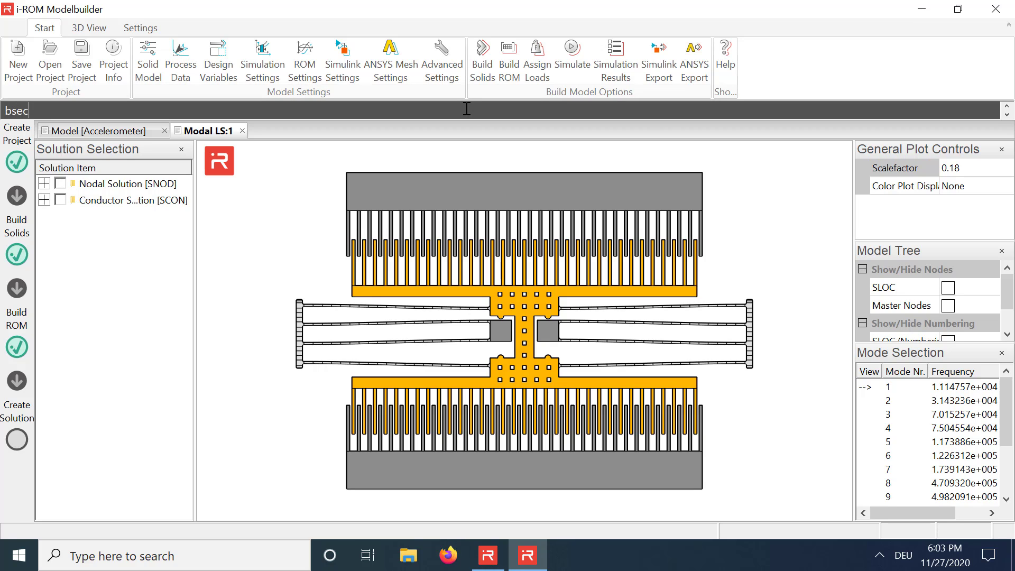
pyautogui.write(',1')
pyautogui.press('Return')
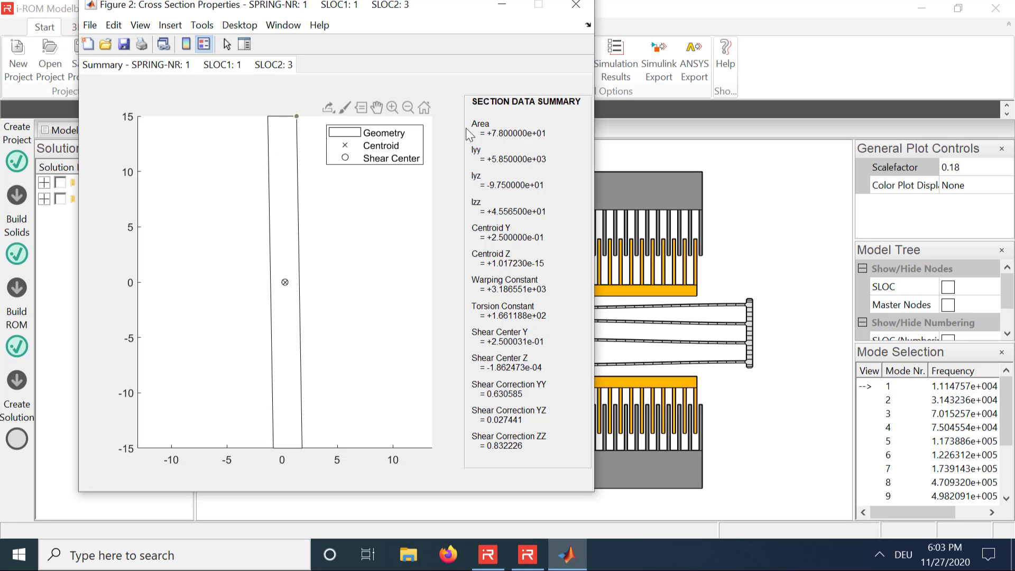
pyautogui.click(576, 7)
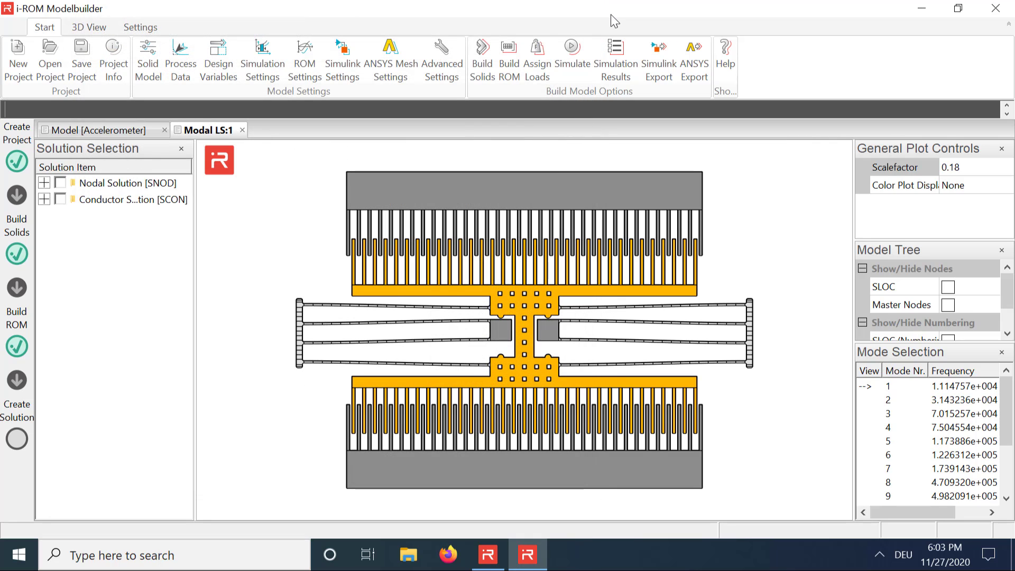
# - Color the first mode shape by the uy displacement, and switch the color plot to uz
pyautogui.click(964, 188)
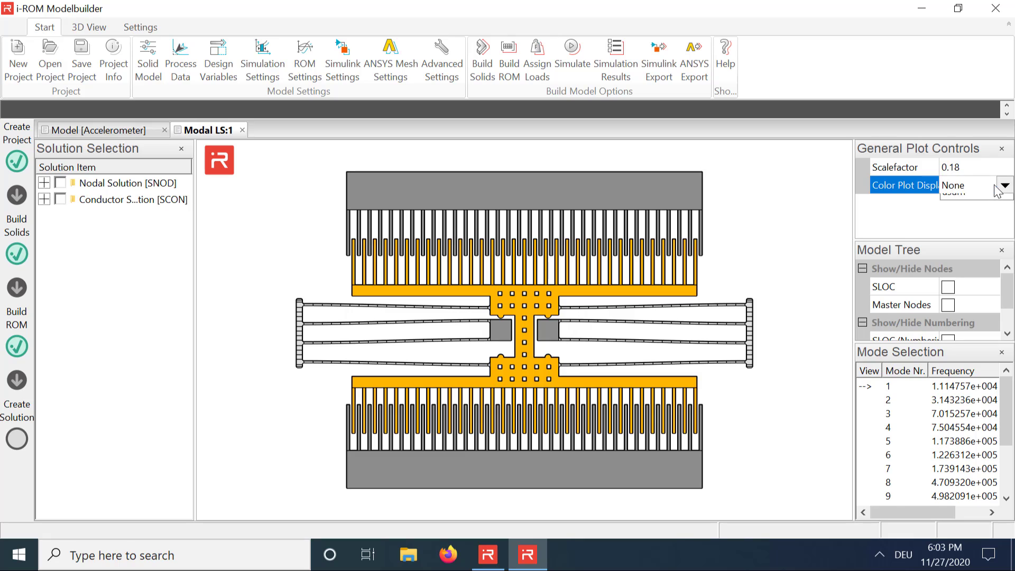
pyautogui.click(1004, 185)
pyautogui.click(974, 238)
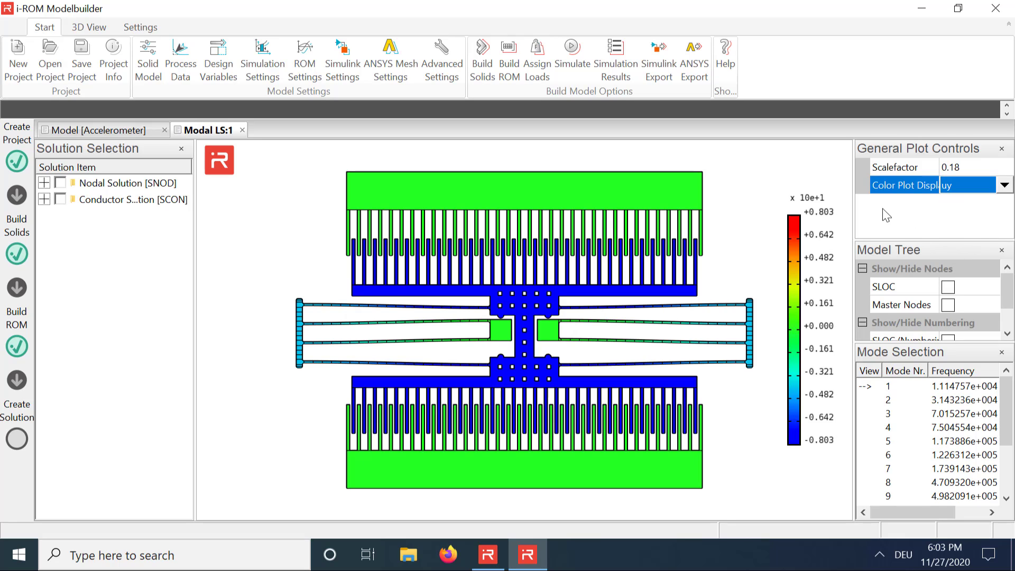
pyautogui.click(966, 187)
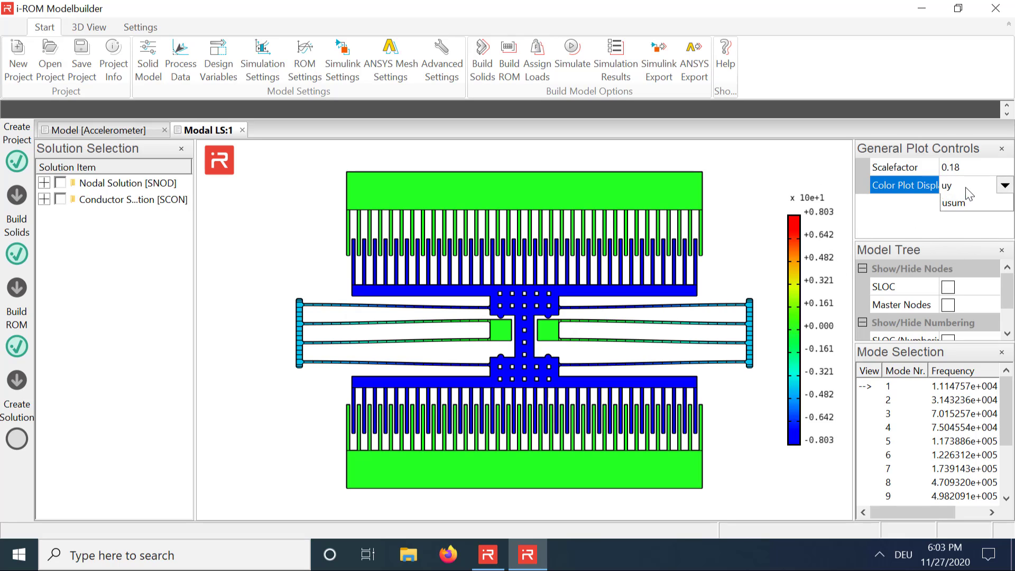
pyautogui.click(963, 254)
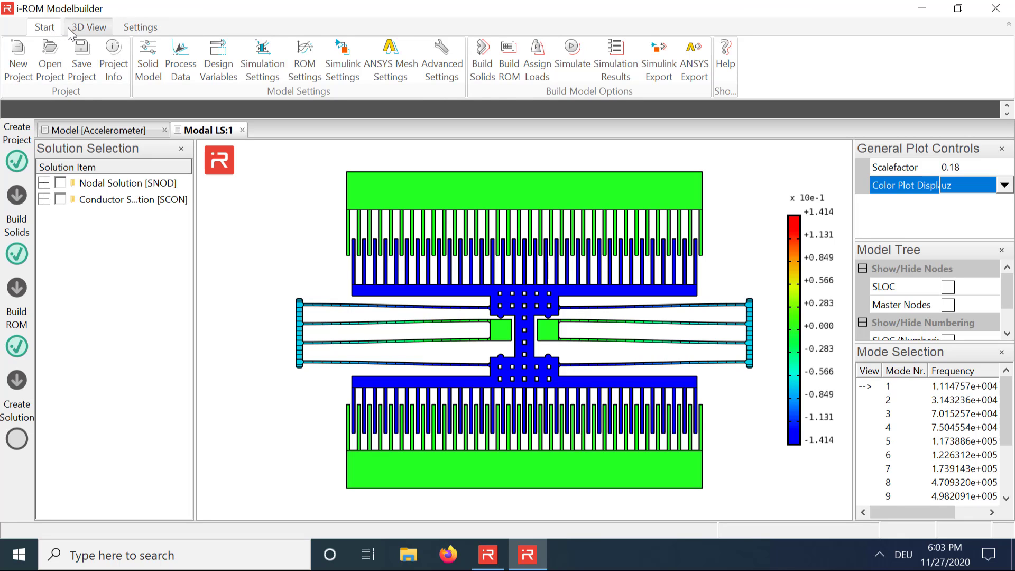
# - Animate the first mode shape in the 3D view with its uz displacement coloring
pyautogui.click(84, 27)
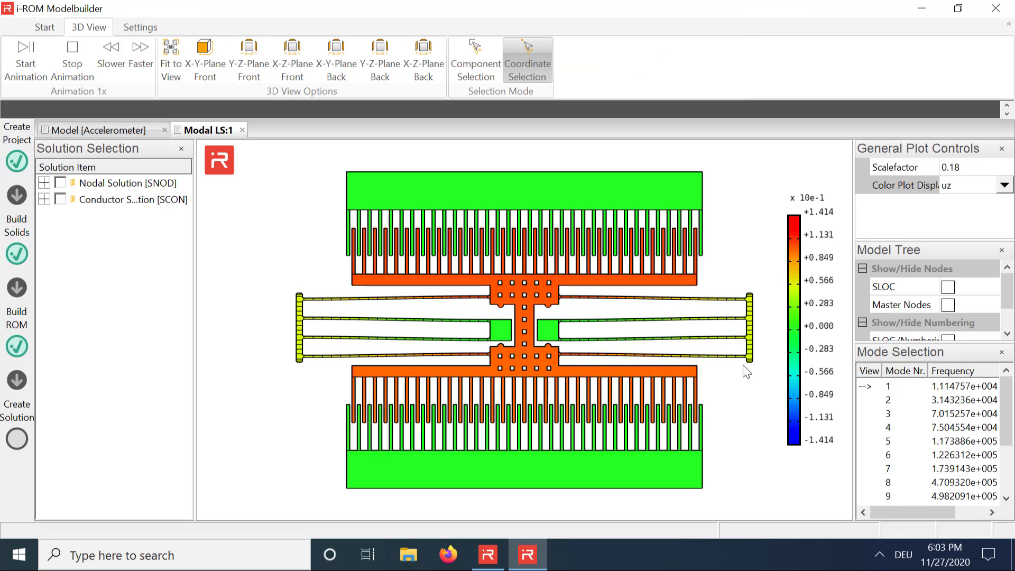